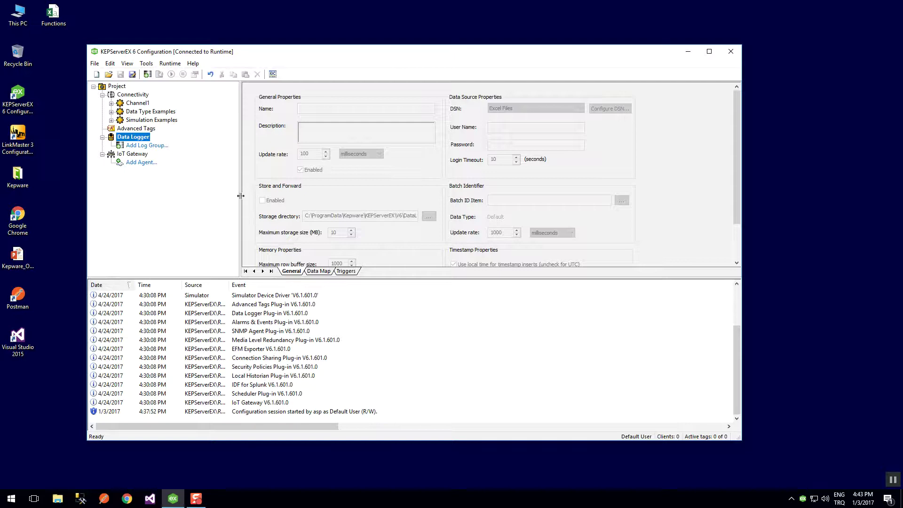
# - Add a log group under Data Logger and view the system data sources through its DSN configuration
pyautogui.click(148, 146)
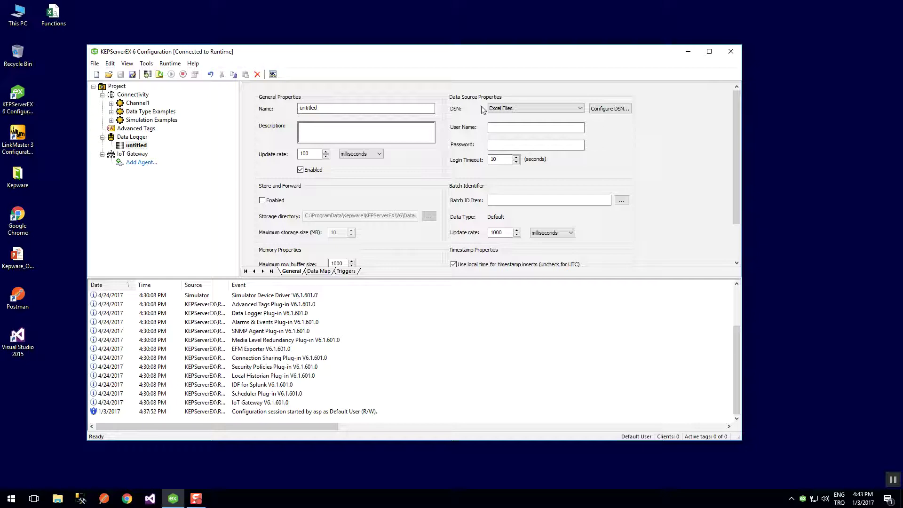
pyautogui.click(619, 113)
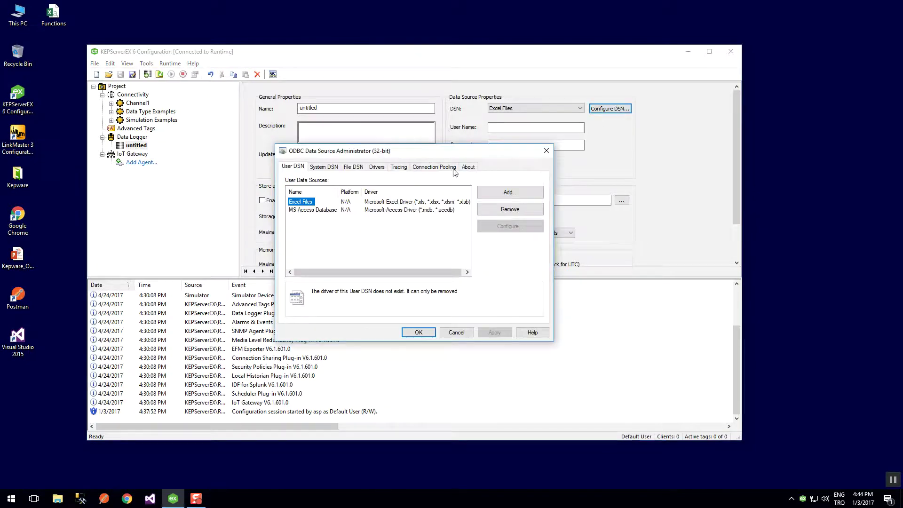
pyautogui.click(330, 169)
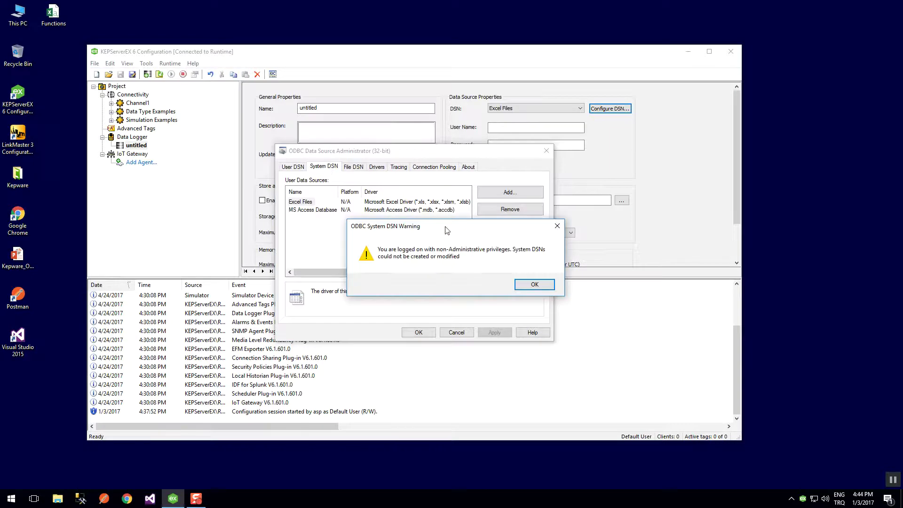
pyautogui.moveTo(446, 232); pyautogui.dragTo(422, 228)
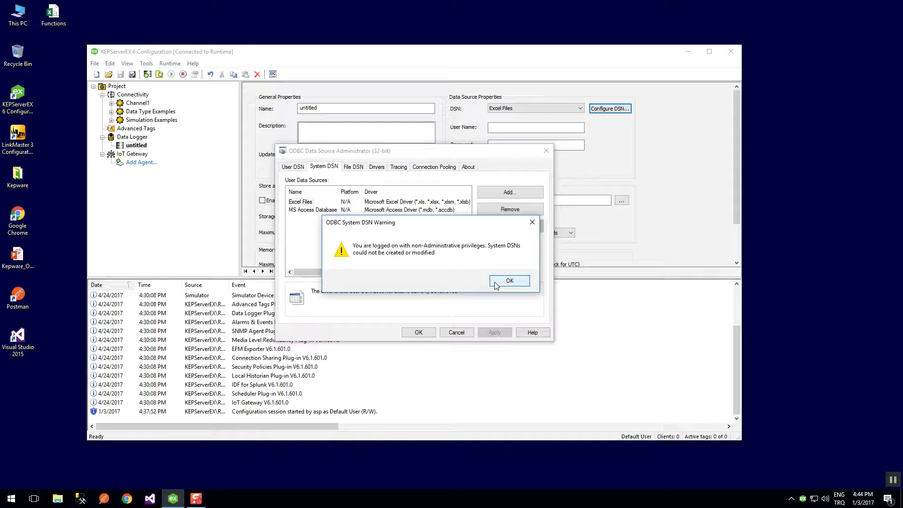
pyautogui.click(510, 280)
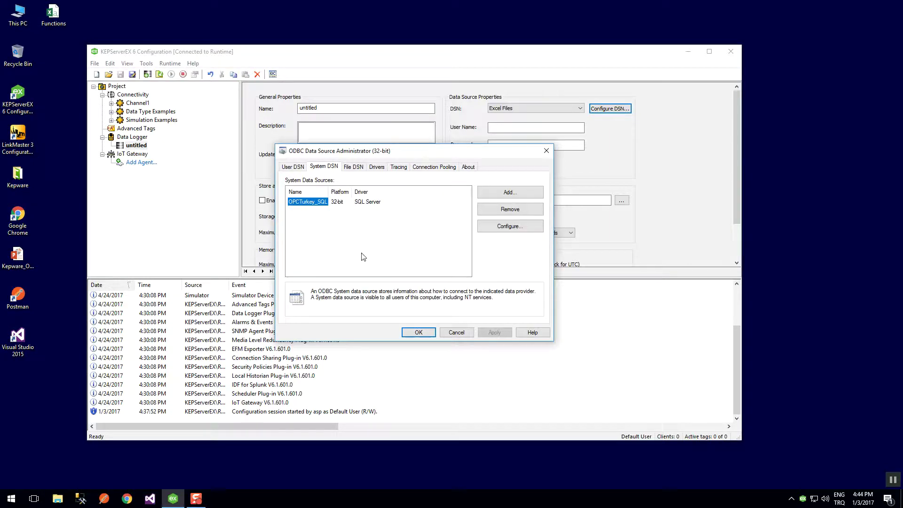
# - Open the system data sources in ODBC Data Sources (32-bit) from Windows Administrative Tools, cancelling the log group's own DSN dialog
pyautogui.click(6, 502)
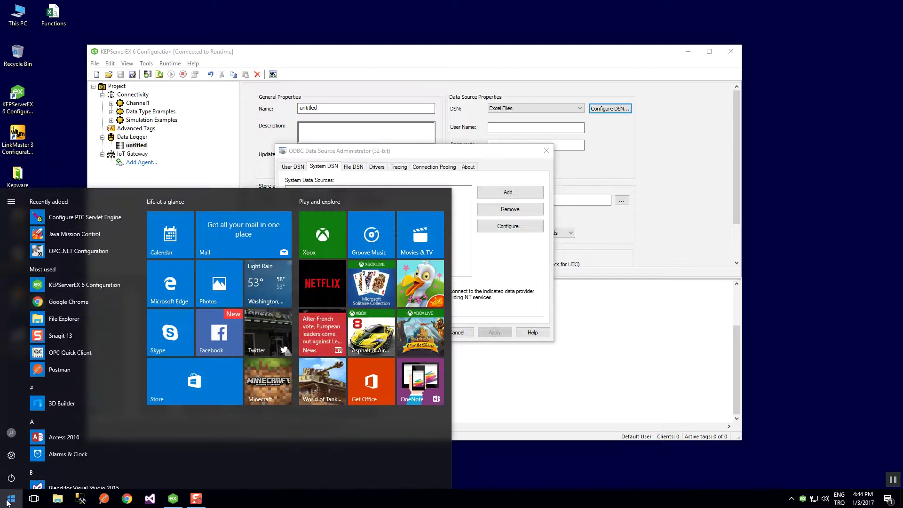
pyautogui.write('administra')
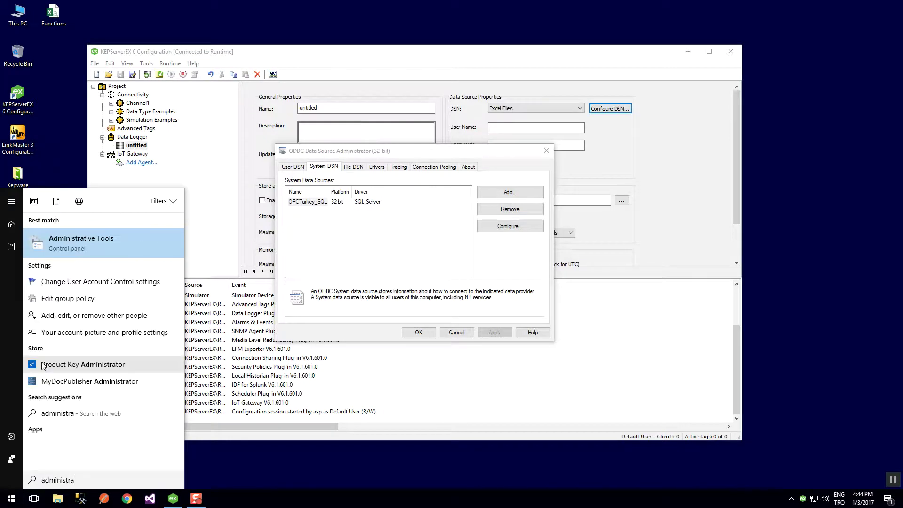
pyautogui.click(100, 248)
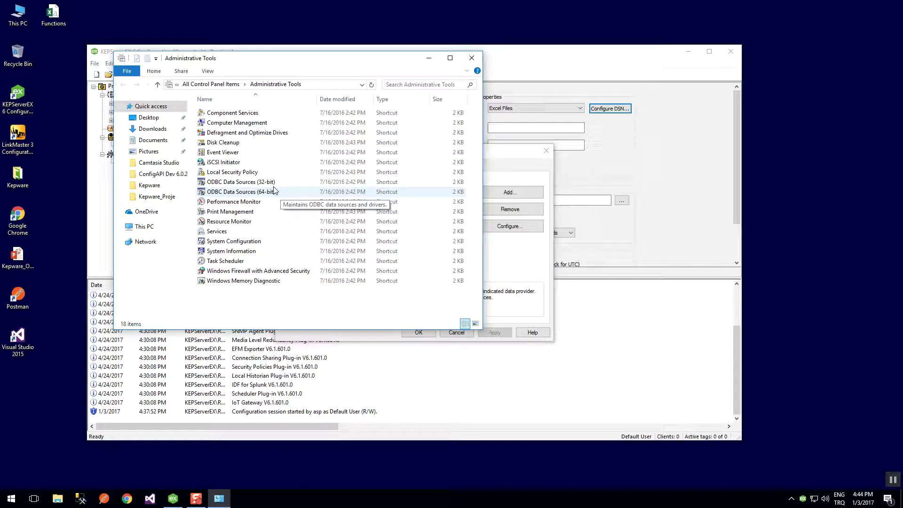
pyautogui.doubleClick(268, 183)
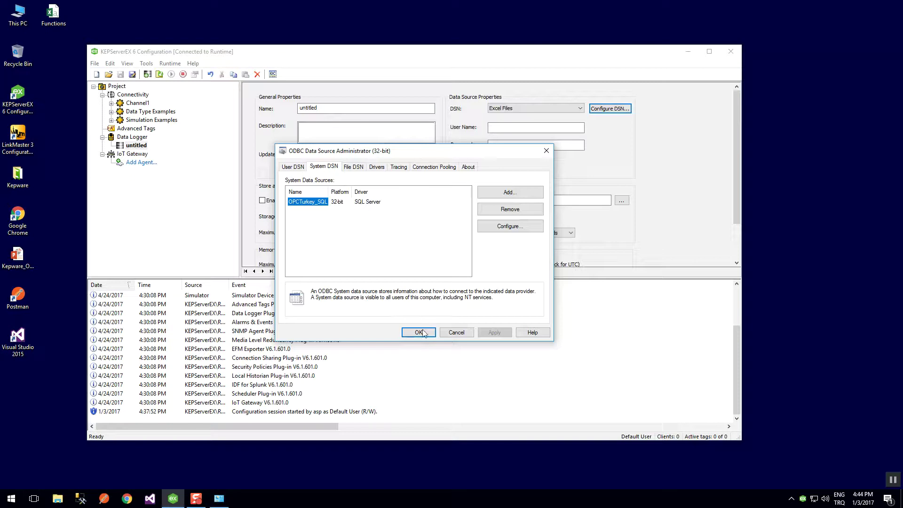
pyautogui.click(447, 332)
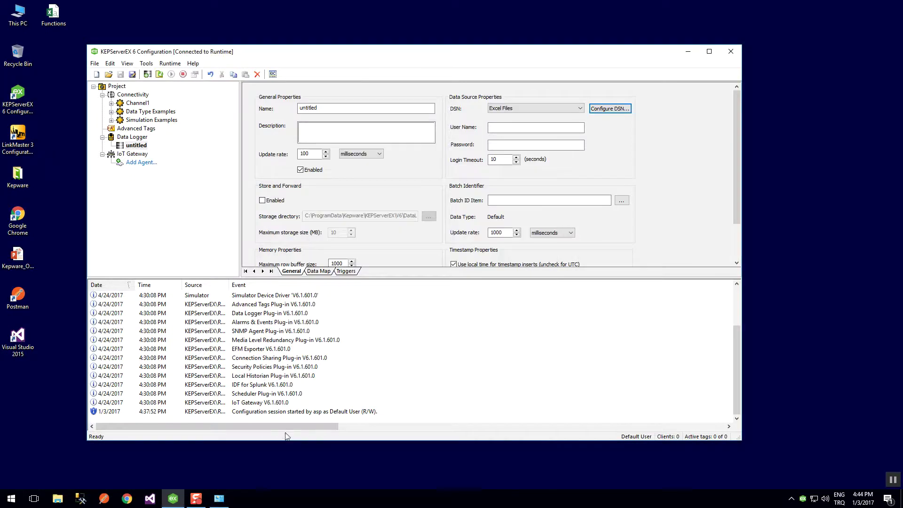
pyautogui.click(219, 498)
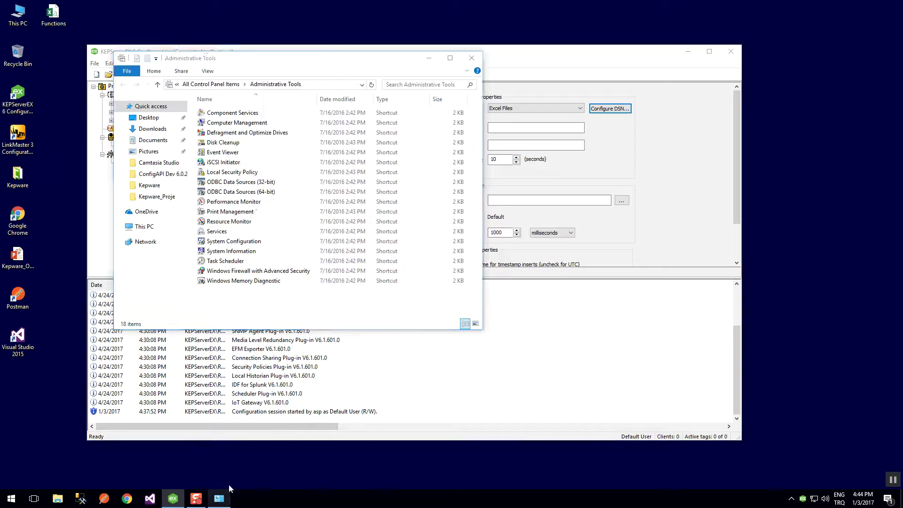
pyautogui.doubleClick(245, 185)
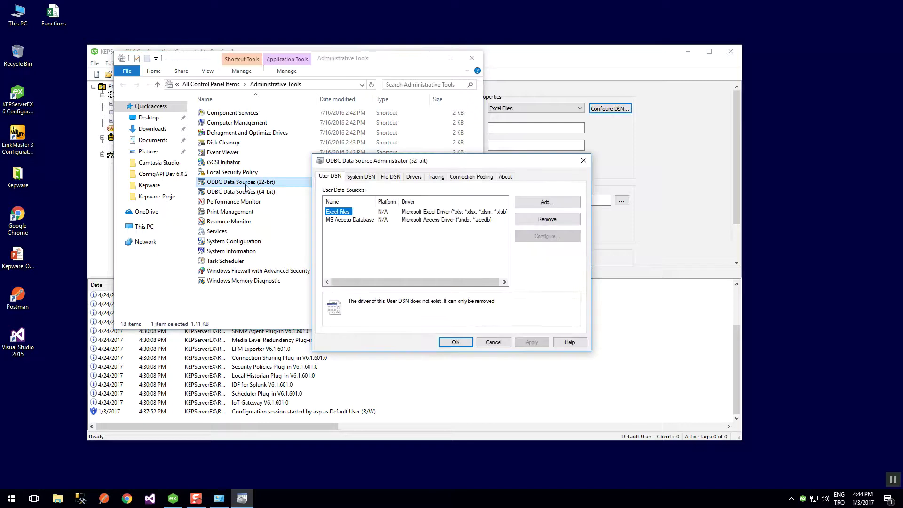
pyautogui.click(372, 178)
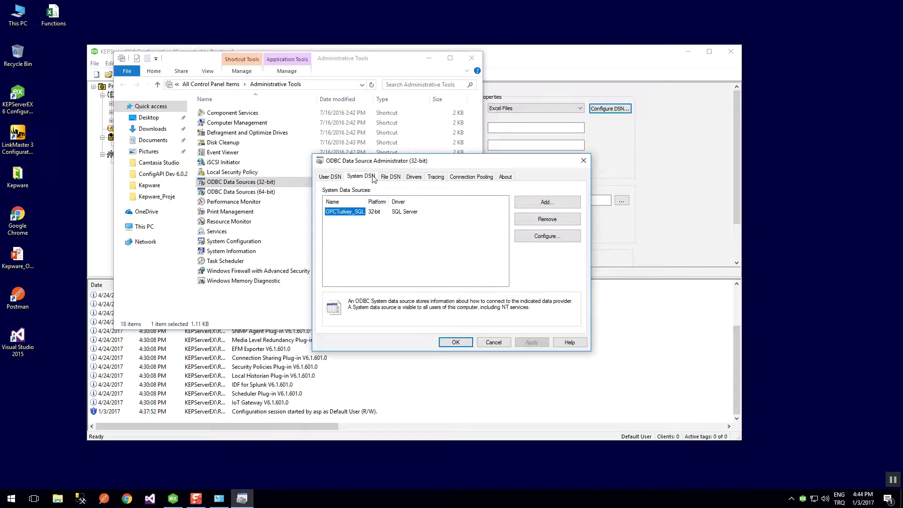
# - Begin a new system data source that uses the SQL Server driver
pyautogui.click(542, 204)
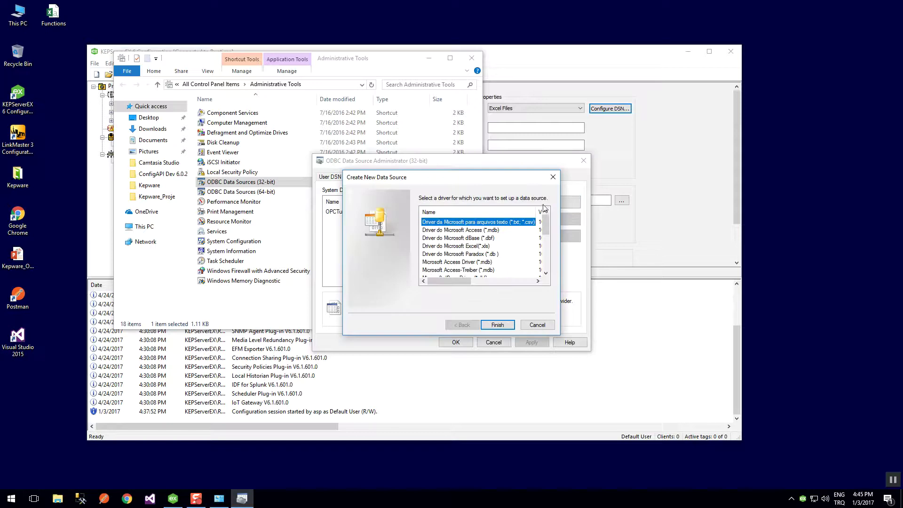
pyautogui.moveTo(544, 227); pyautogui.dragTo(544, 265)
pyautogui.click(435, 262)
pyautogui.click(497, 325)
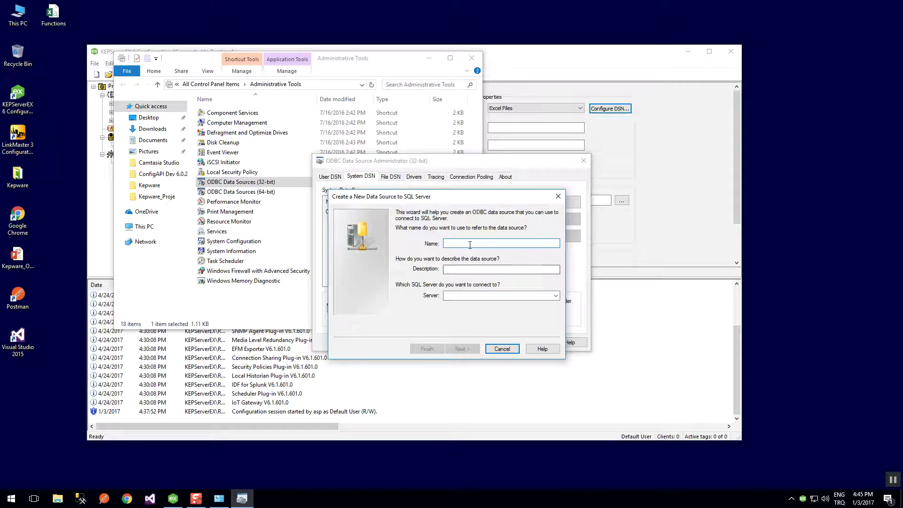
# - Name the data source Test DSN and set its SQL Server to ASP-DEMO\OPCTURKEY
pyautogui.write('Test DSN')
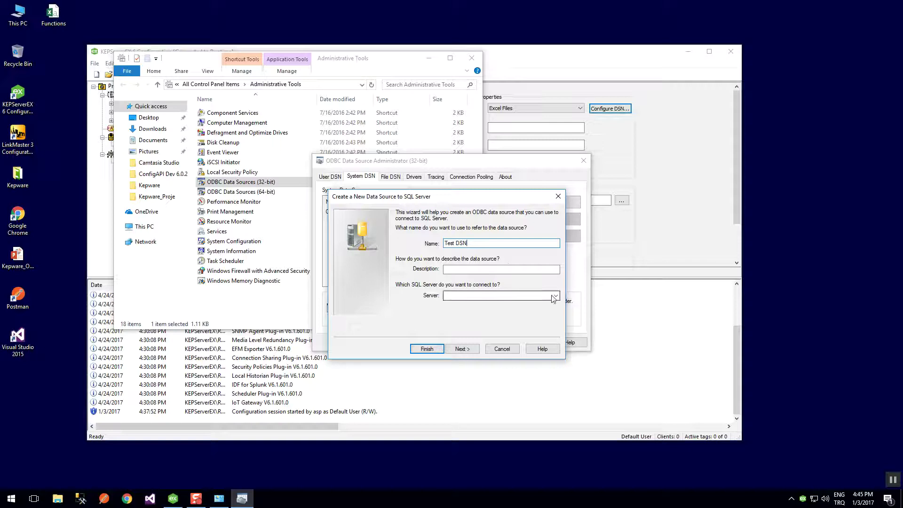
pyautogui.click(556, 295)
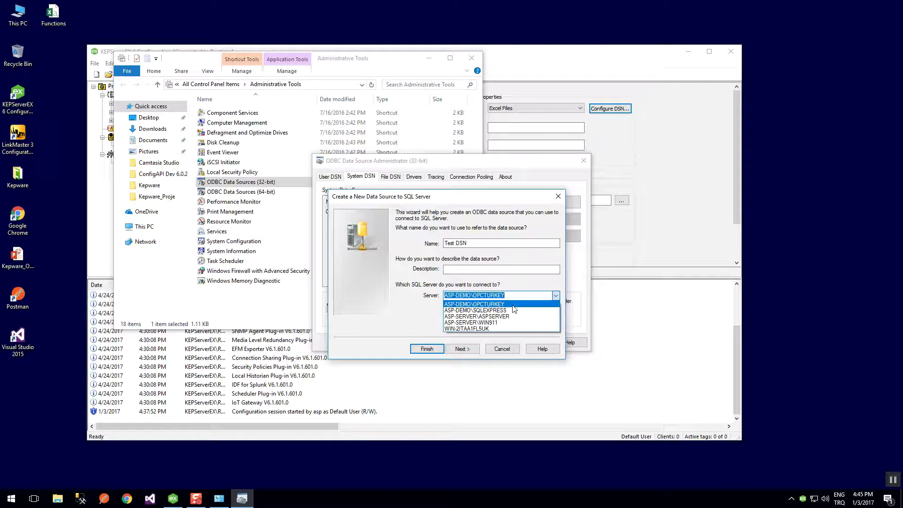
pyautogui.click(513, 304)
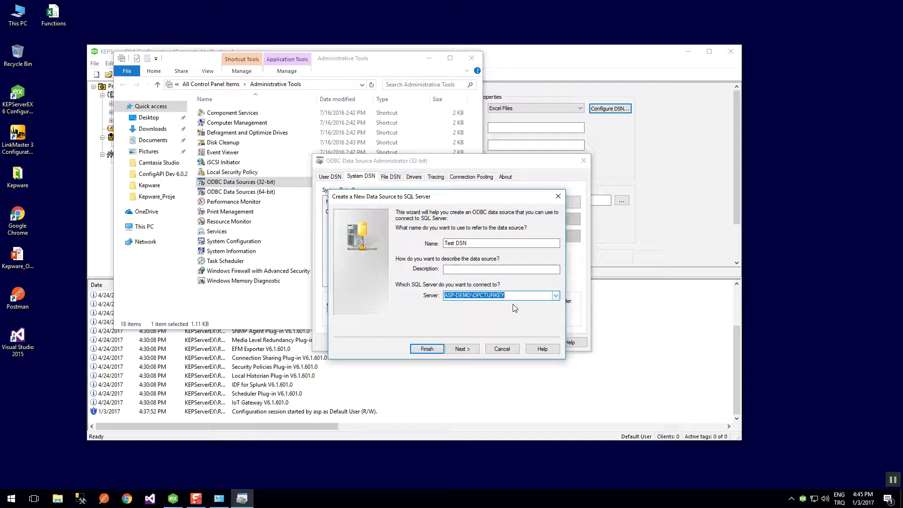
pyautogui.click(468, 350)
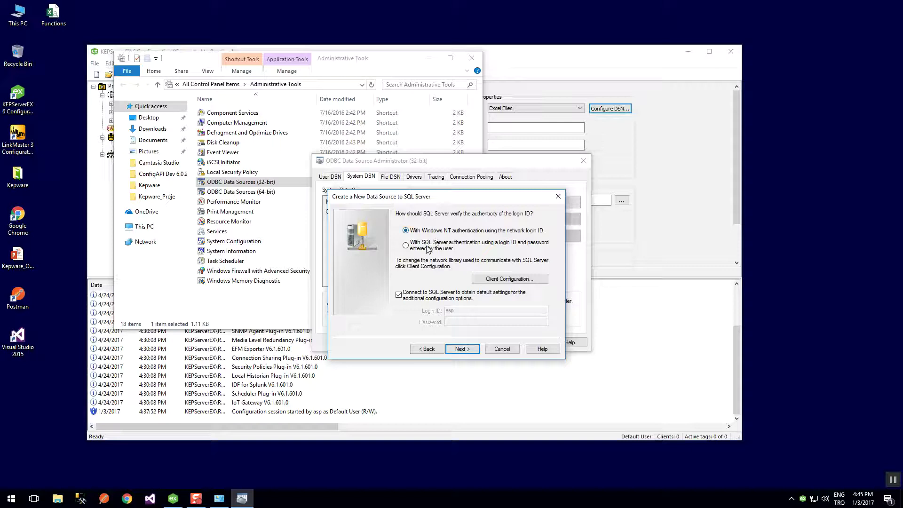
# - Use SQL Server authentication for the data source with login ID sa and enter the login password
pyautogui.click(428, 249)
pyautogui.moveTo(463, 312); pyautogui.dragTo(445, 314)
pyautogui.write('sa')
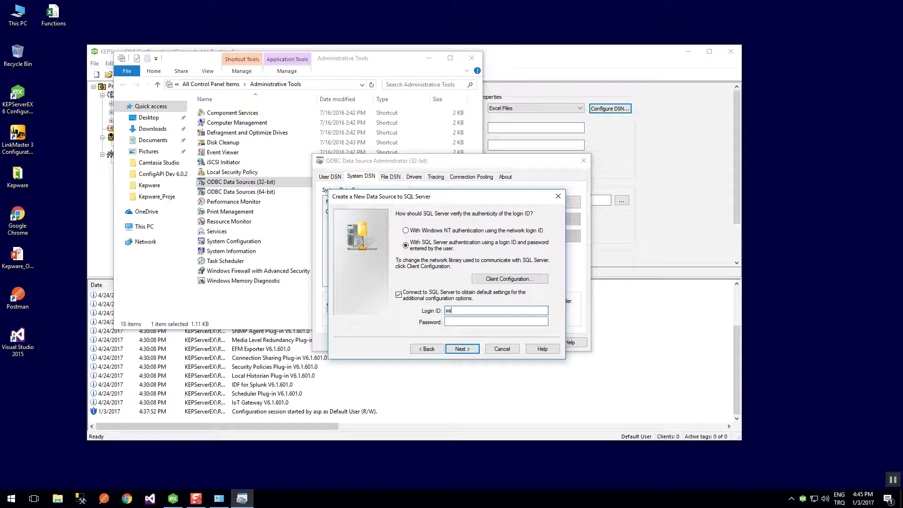
pyautogui.click(450, 320)
pyautogui.write('•')
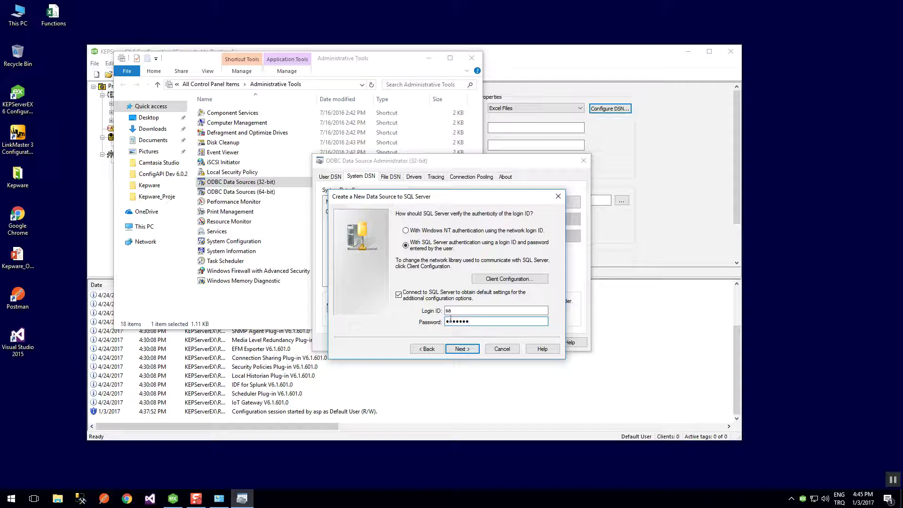
pyautogui.click(467, 348)
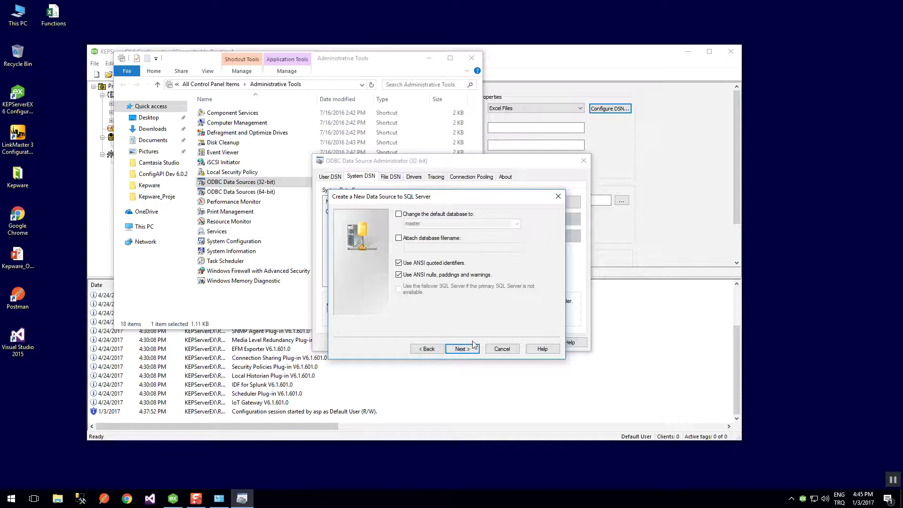
# - Change the data source's default database to OPCTurkey and keep the other database options
pyautogui.click(433, 214)
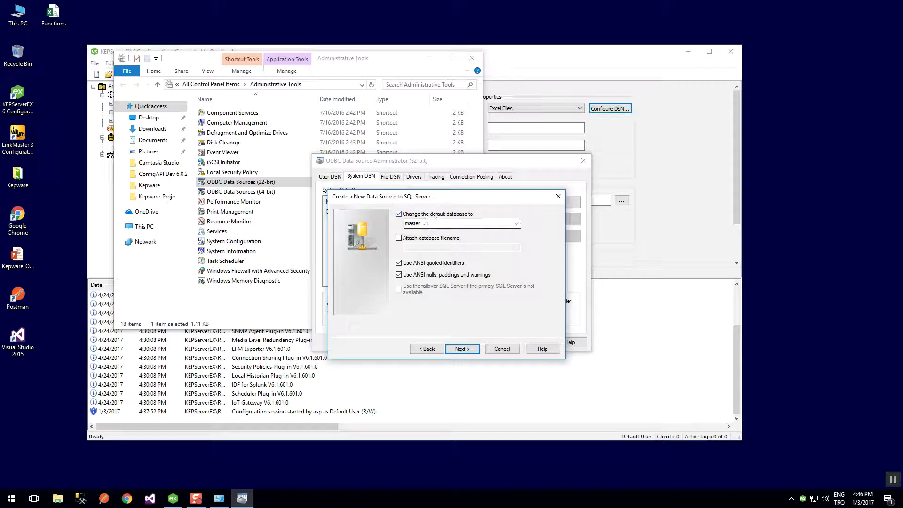
pyautogui.click(425, 222)
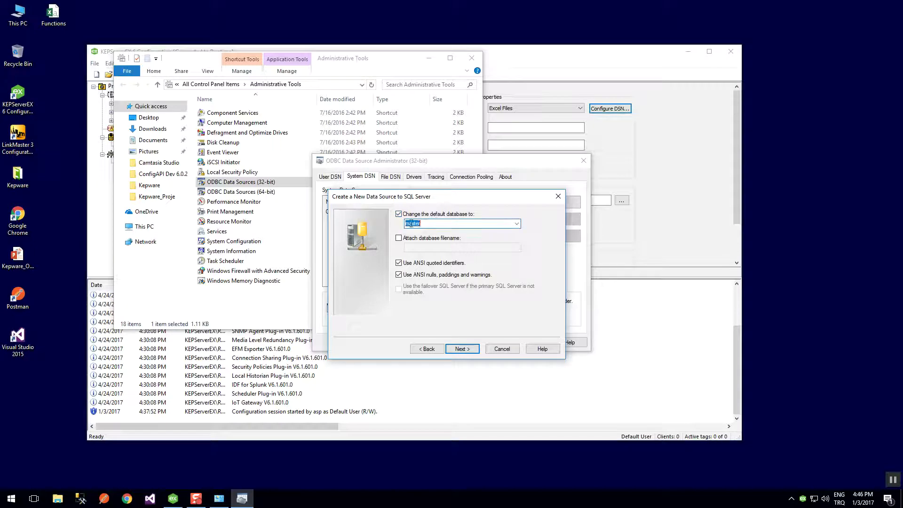
pyautogui.click(516, 224)
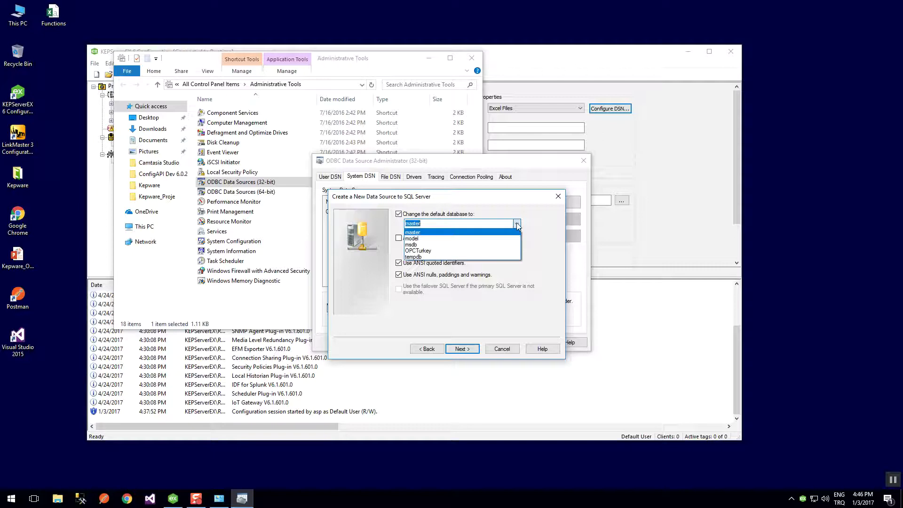
pyautogui.click(431, 252)
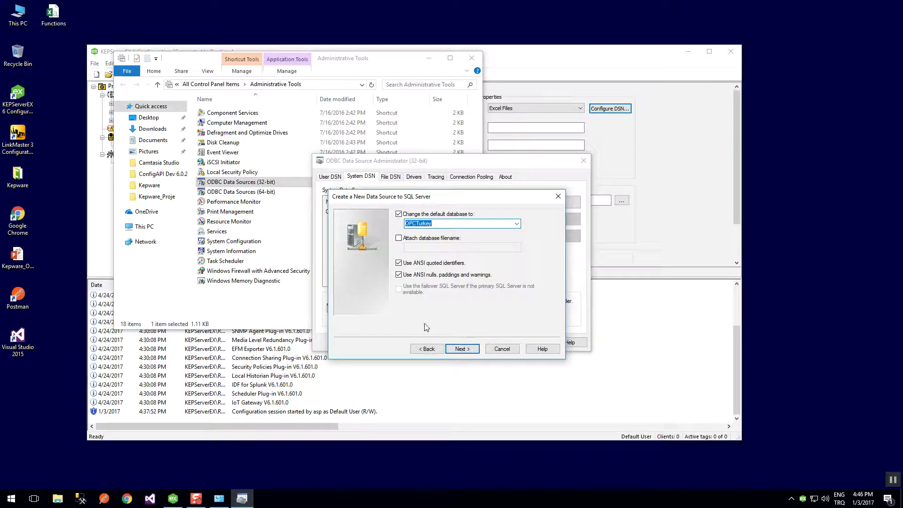
pyautogui.click(463, 349)
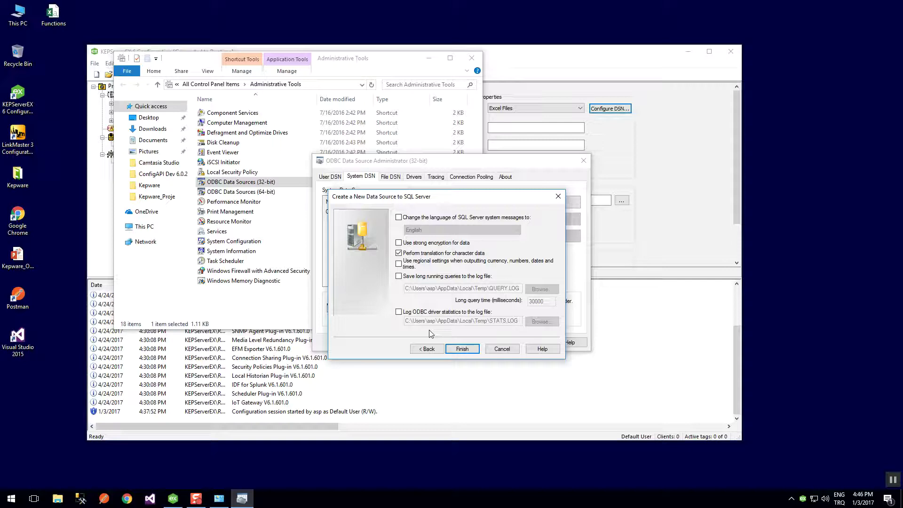
# - Accept the remaining driver options, test the data source connection and create the Test DSN data source
pyautogui.click(462, 348)
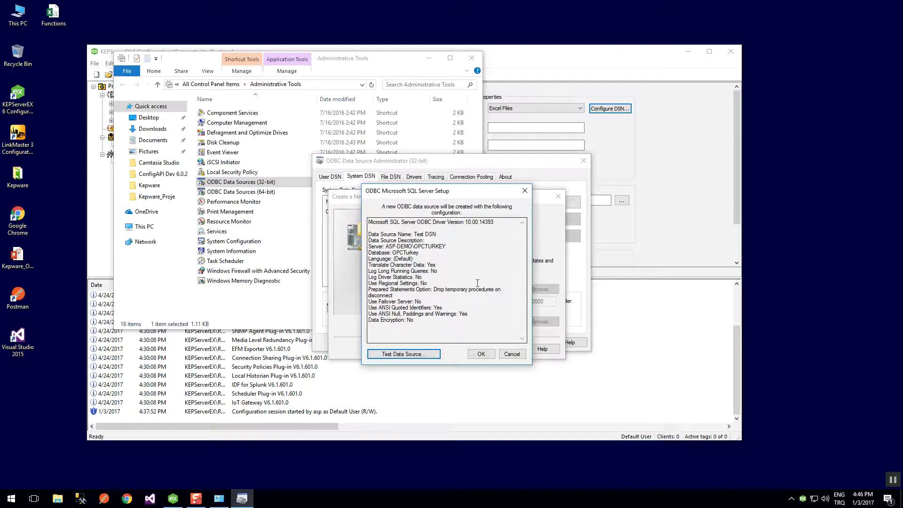
pyautogui.click(407, 355)
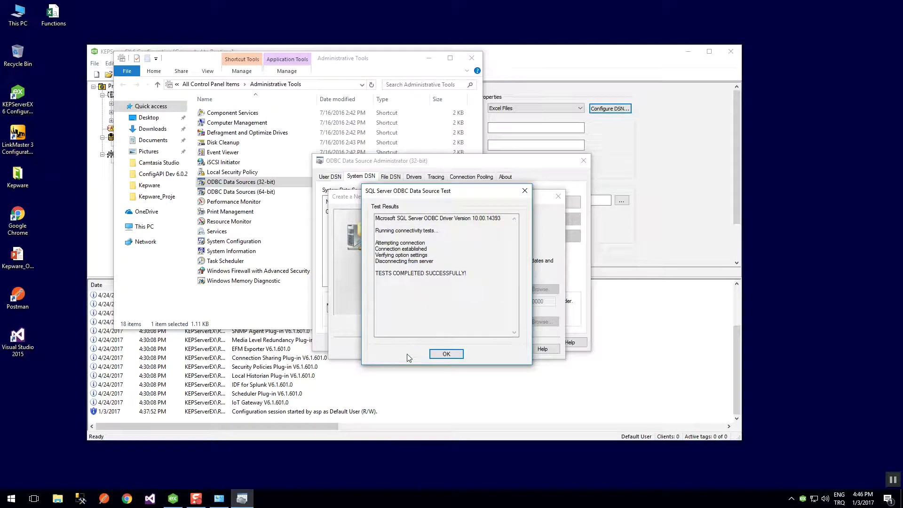
pyautogui.moveTo(398, 273); pyautogui.dragTo(466, 273)
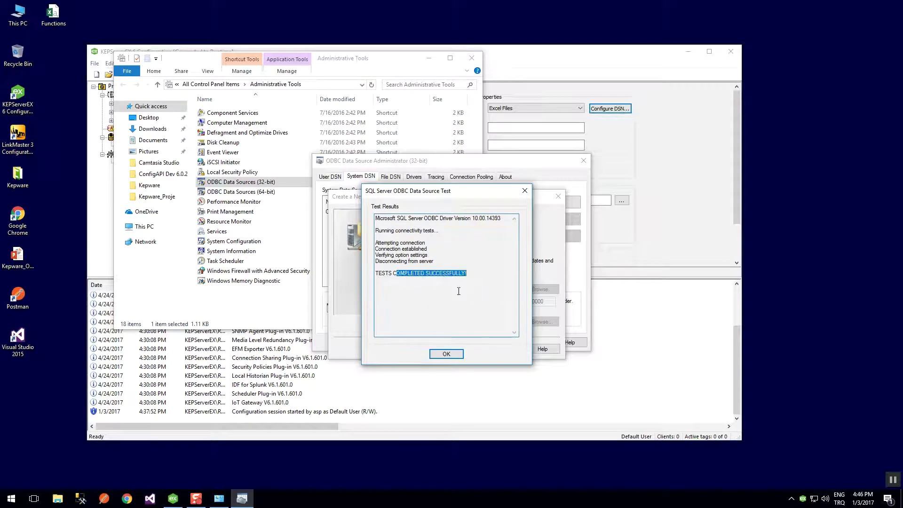
pyautogui.click(445, 354)
pyautogui.click(476, 355)
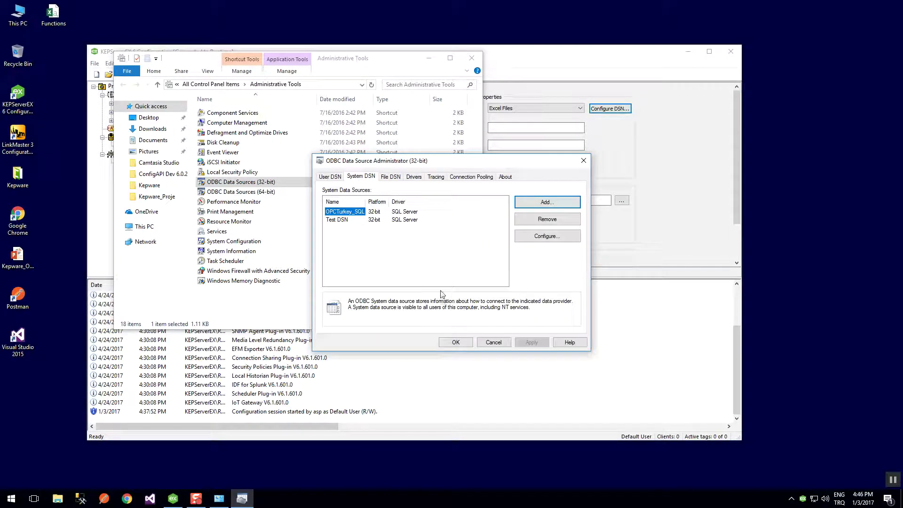
# - Confirm the ODBC system data sources with Test DSN and close the Administrative Tools window to return to the KEPServerEX configuration
pyautogui.click(339, 222)
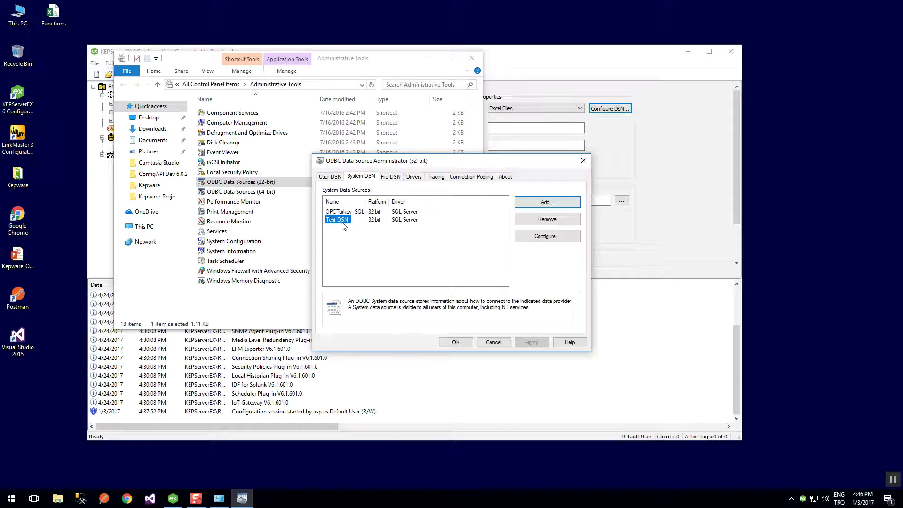
pyautogui.click(455, 342)
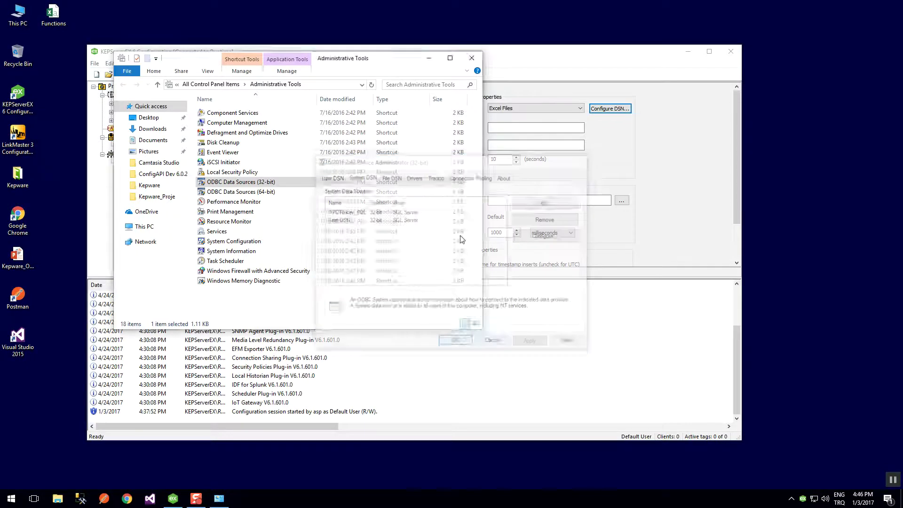
pyautogui.click(471, 58)
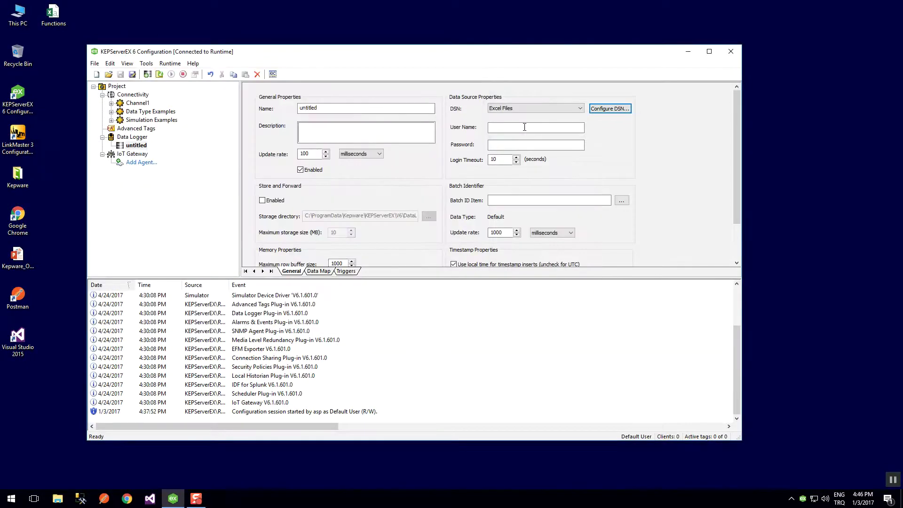
# - Check the untitled log group's available data sources for Test DSN, reselecting the log group to refresh them
pyautogui.click(580, 108)
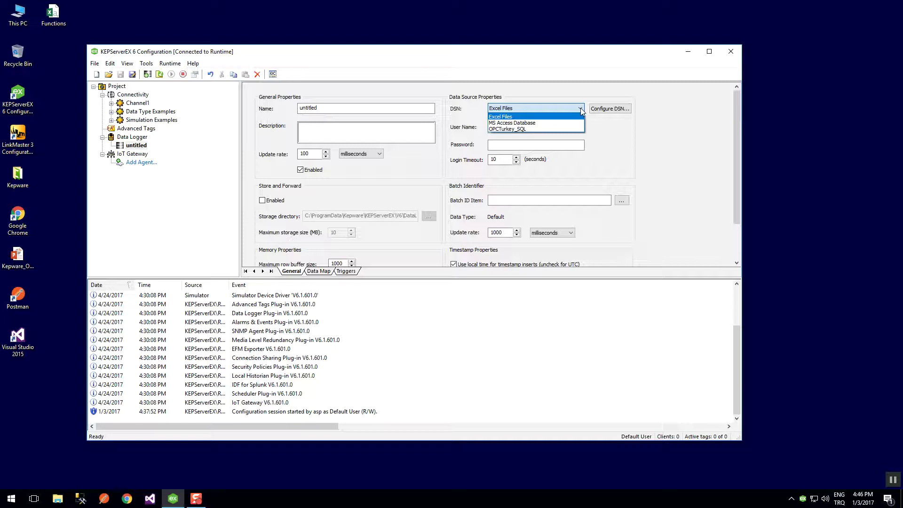
pyautogui.click(582, 111)
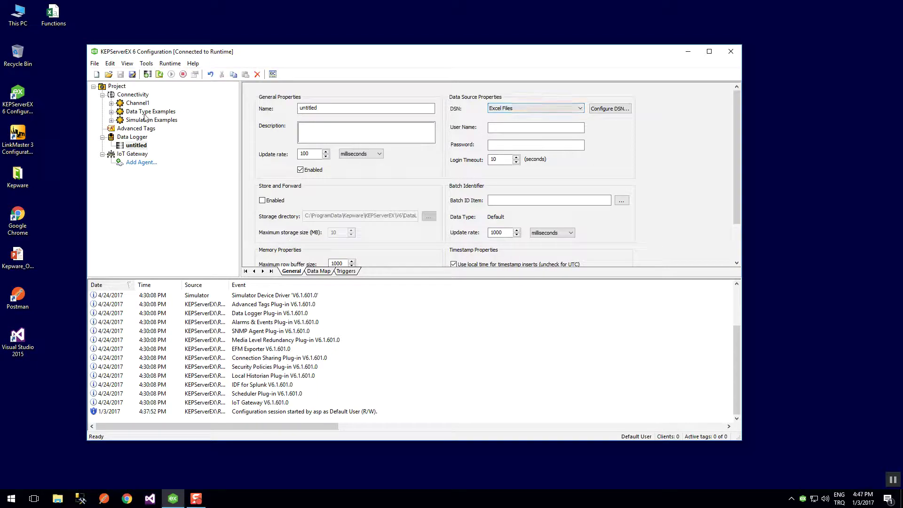
pyautogui.click(143, 95)
pyautogui.click(143, 146)
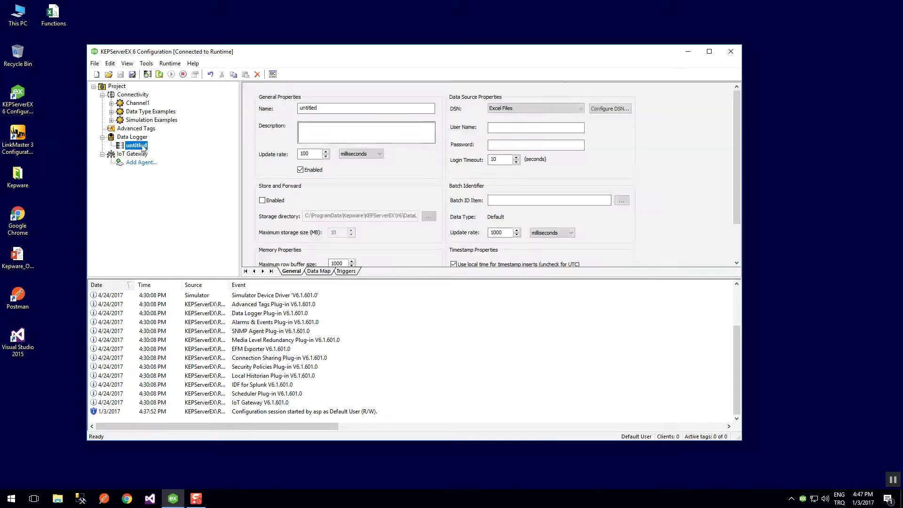
pyautogui.click(578, 108)
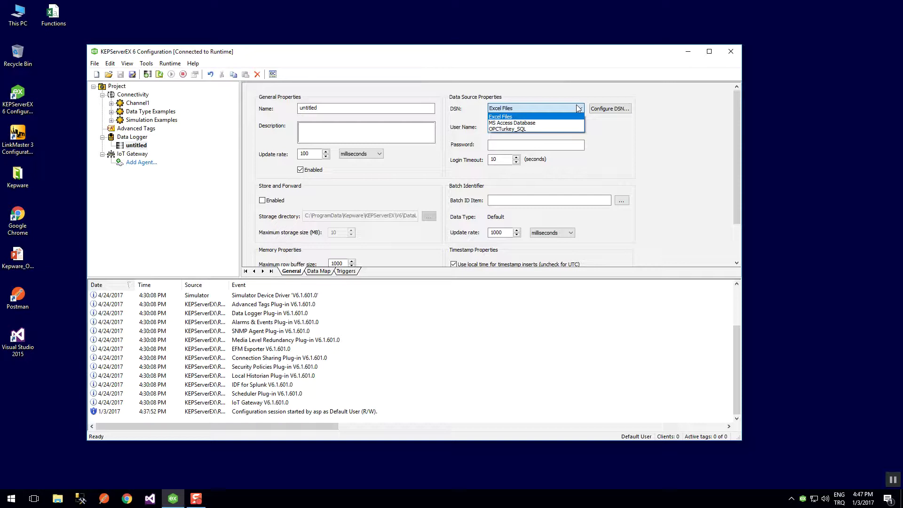
pyautogui.click(607, 109)
# - Reload the system data sources through the log group's DSN configuration and choose Test DSN as its data source
pyautogui.click(609, 109)
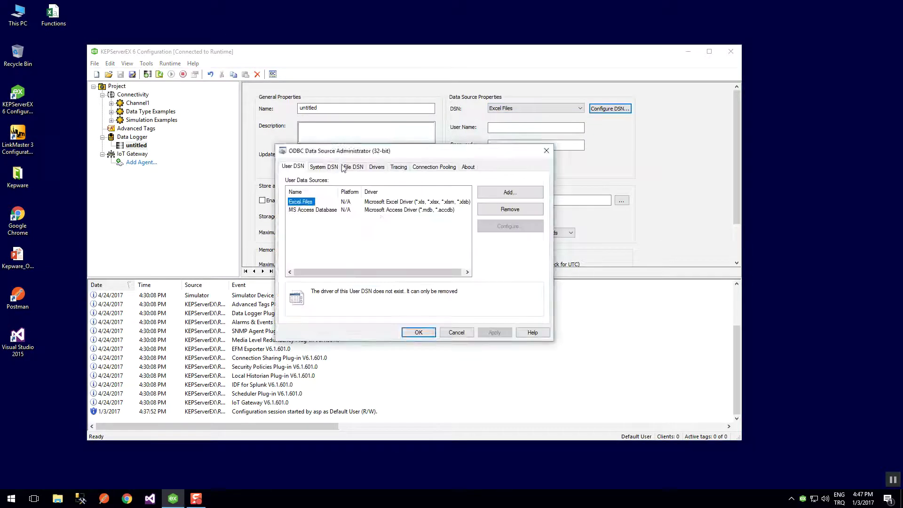
pyautogui.click(323, 166)
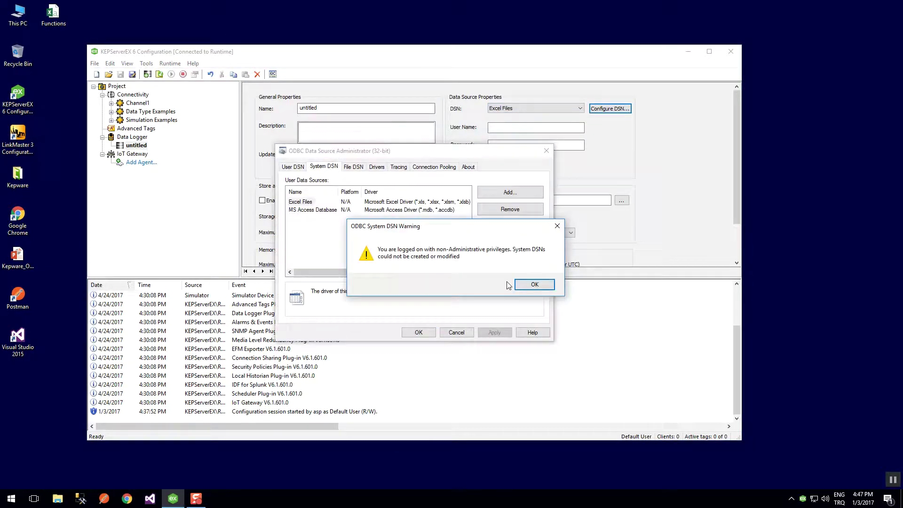
pyautogui.click(532, 285)
pyautogui.click(434, 333)
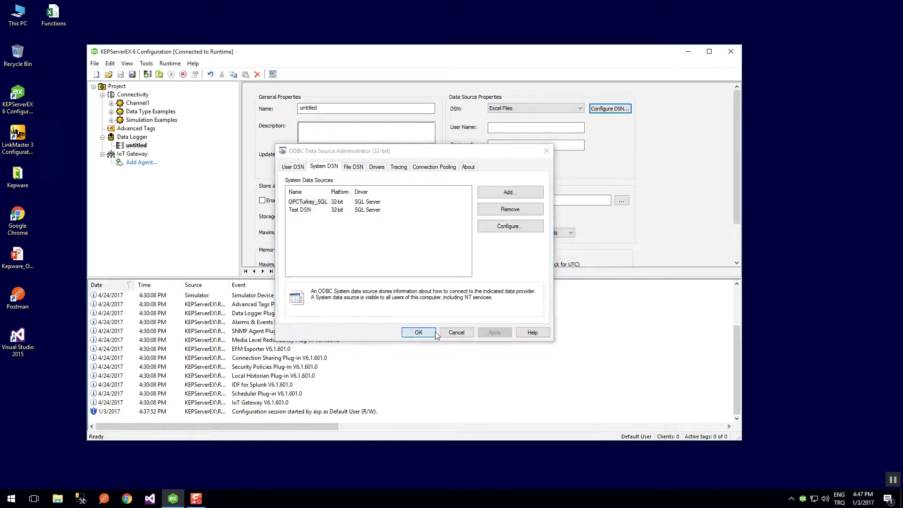
pyautogui.click(566, 110)
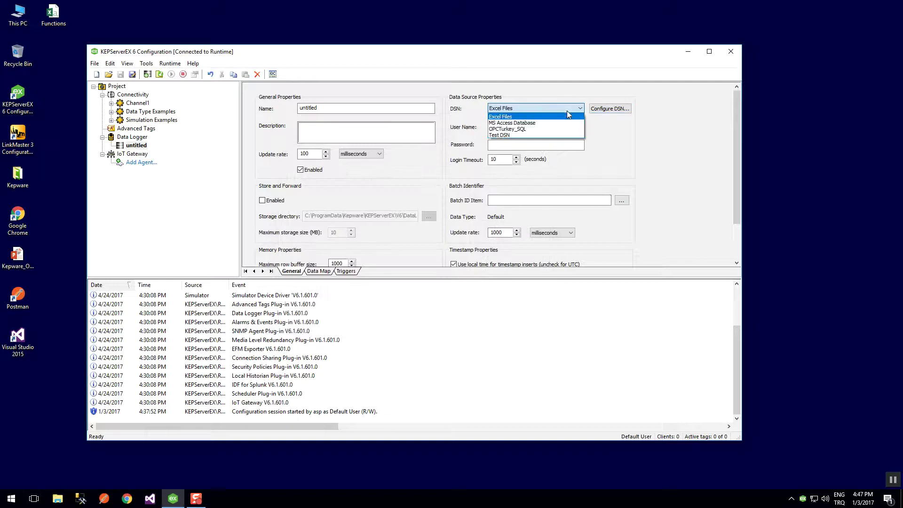
pyautogui.click(501, 135)
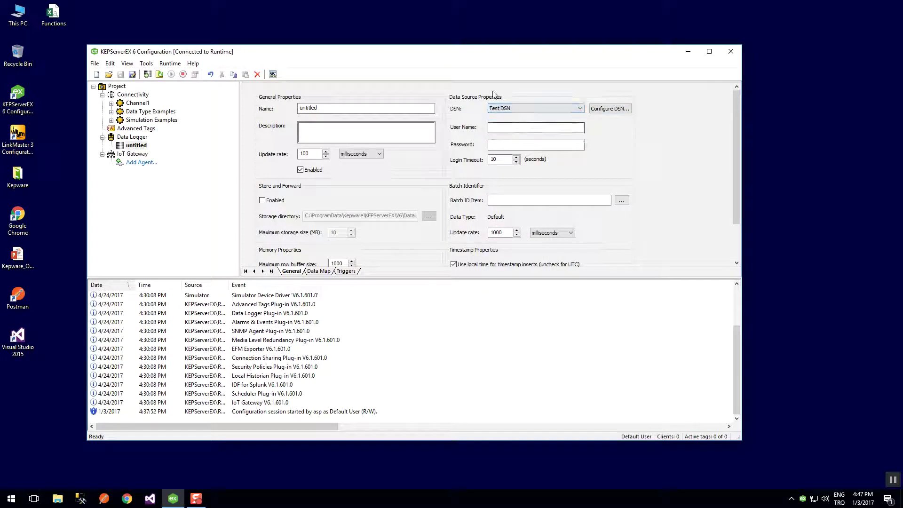